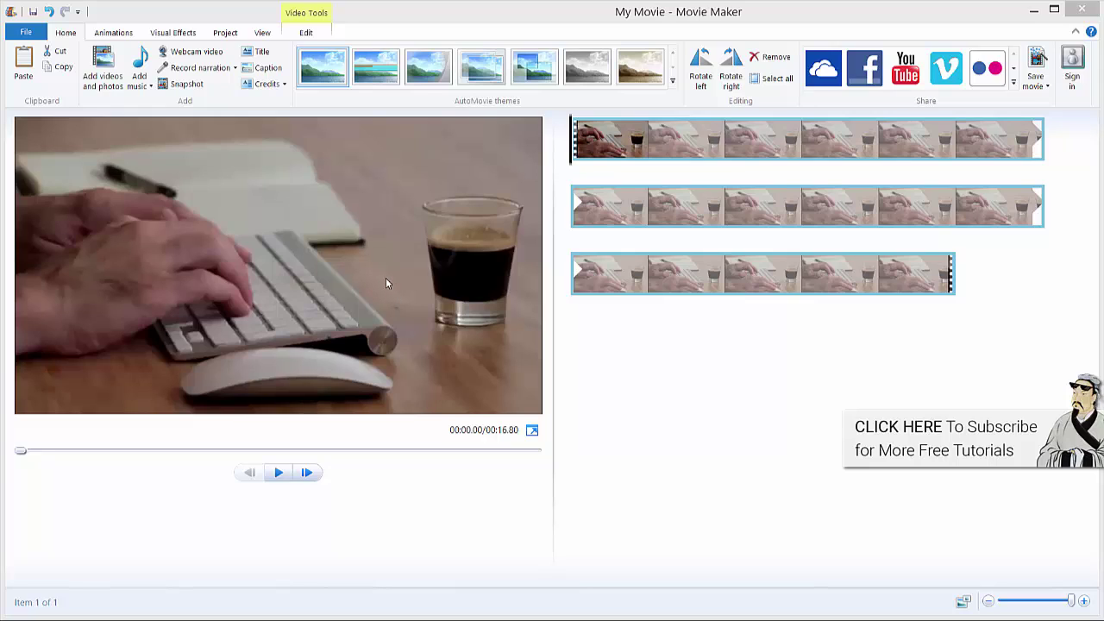
Step: Play the movie preview, stop it at the start, then jump to about 5 seconds and the second clip row
{"action": "left_click", "coordinate": [279, 472]}
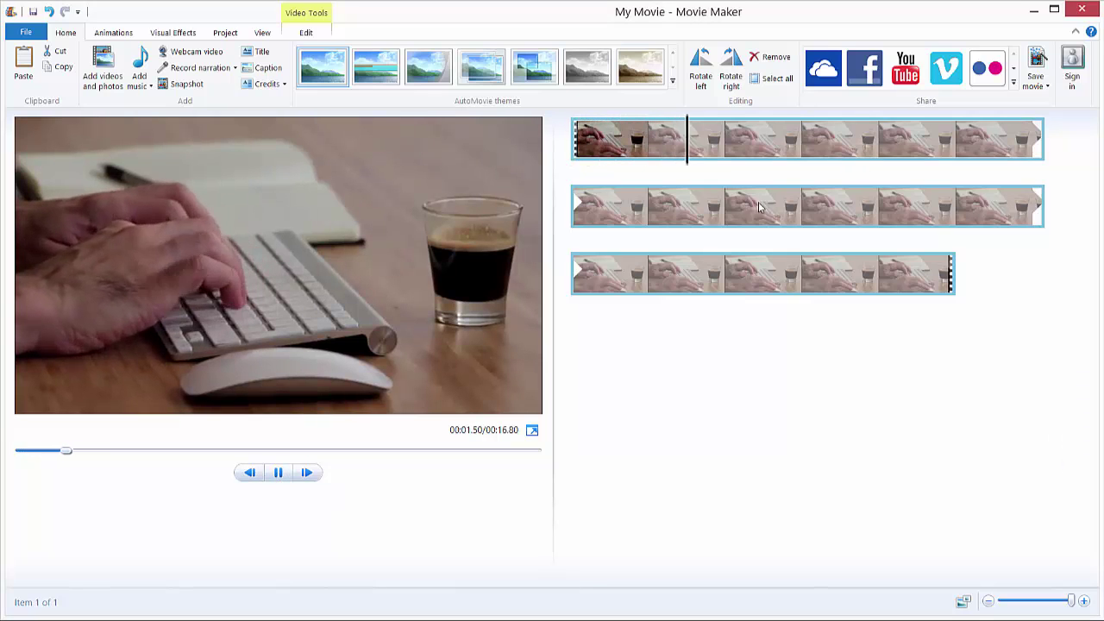
{"action": "key", "text": "Home"}
{"action": "left_click", "coordinate": [964, 151]}
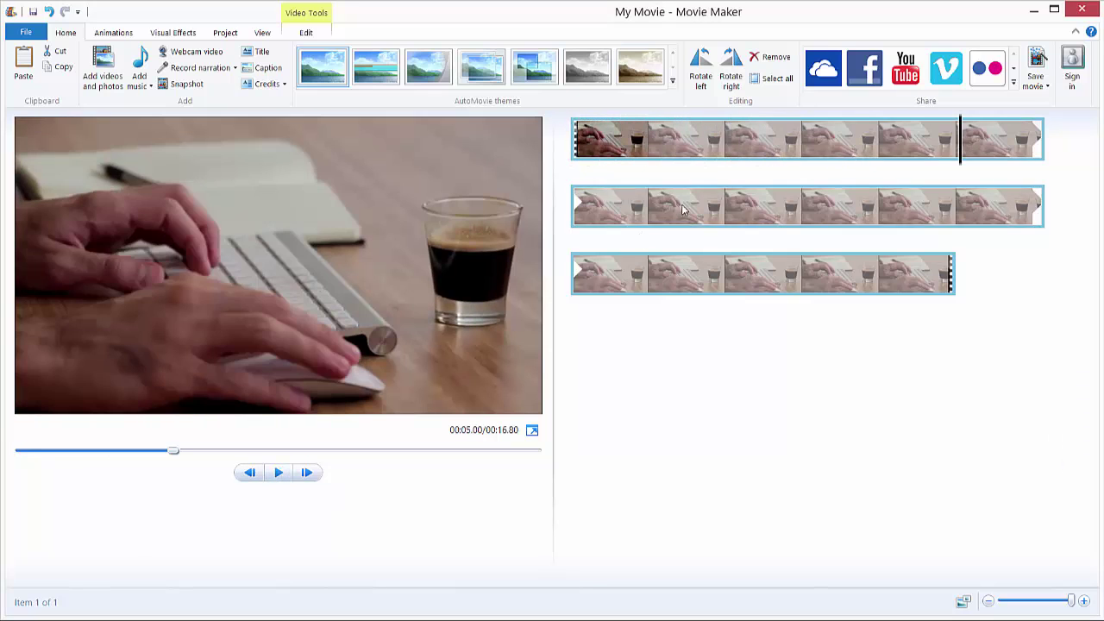
{"action": "left_click", "coordinate": [655, 211]}
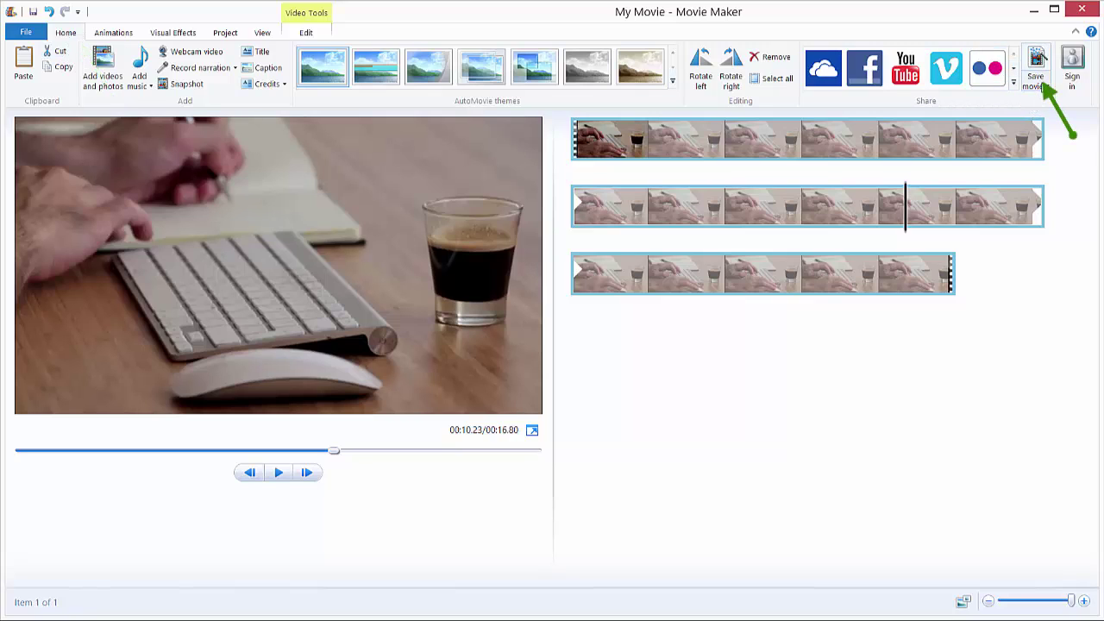
Step: Scroll through the presets in the Home tab's Save movie dropdown
{"action": "left_click", "coordinate": [1038, 82]}
{"action": "scroll", "coordinate": [1067, 145], "scroll_direction": "down", "scroll_amount": 5}
{"action": "scroll", "coordinate": [1048, 345], "scroll_direction": "down", "scroll_amount": 2}
{"action": "scroll", "coordinate": [1047, 345], "scroll_direction": "up", "scroll_amount": 10}
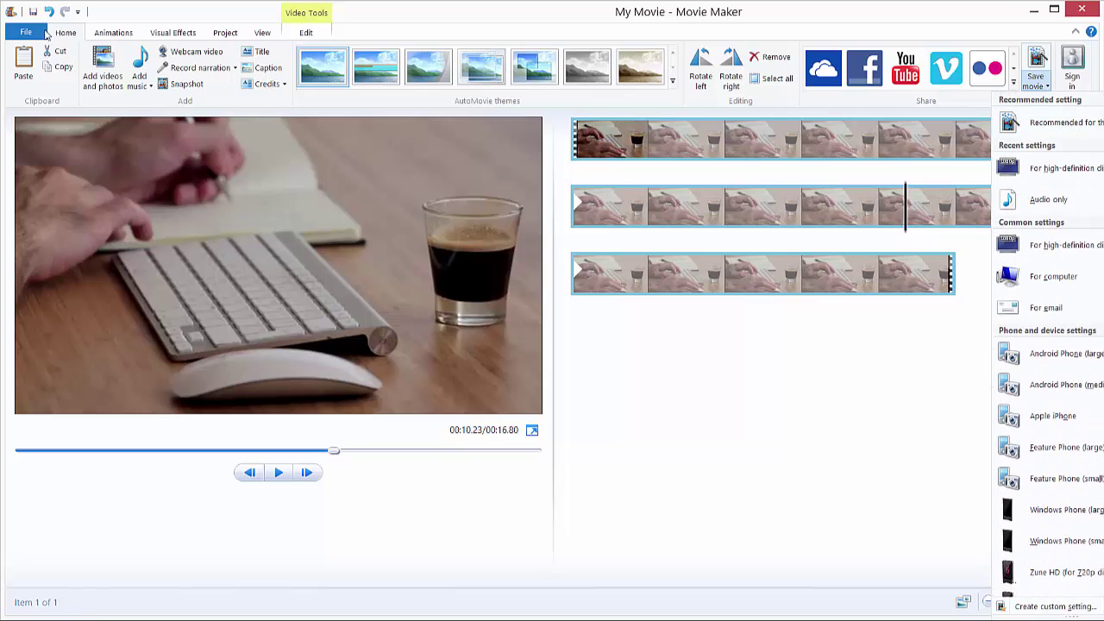
Step: Browse the File > Save movie presets down to website options, then back up to high-definition
{"action": "left_click", "coordinate": [26, 32]}
{"action": "mouse_move", "coordinate": [43, 221]}
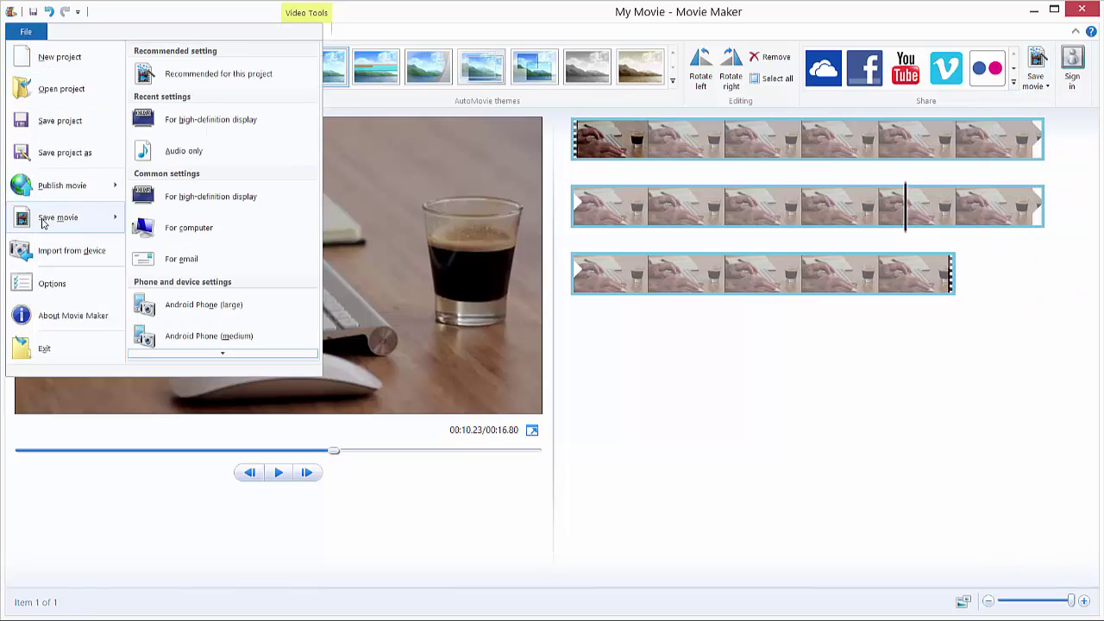
{"action": "scroll", "coordinate": [207, 155], "scroll_direction": "down", "scroll_amount": 1}
{"action": "scroll", "coordinate": [207, 164], "scroll_direction": "up", "scroll_amount": 1}
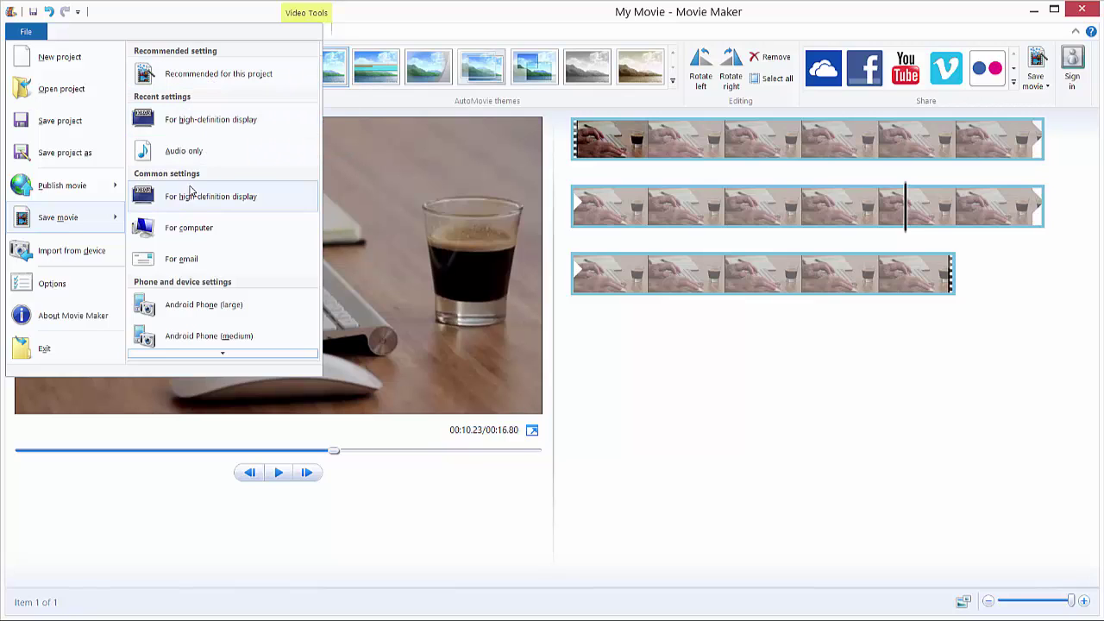
{"action": "scroll", "coordinate": [213, 293], "scroll_direction": "down", "scroll_amount": 8}
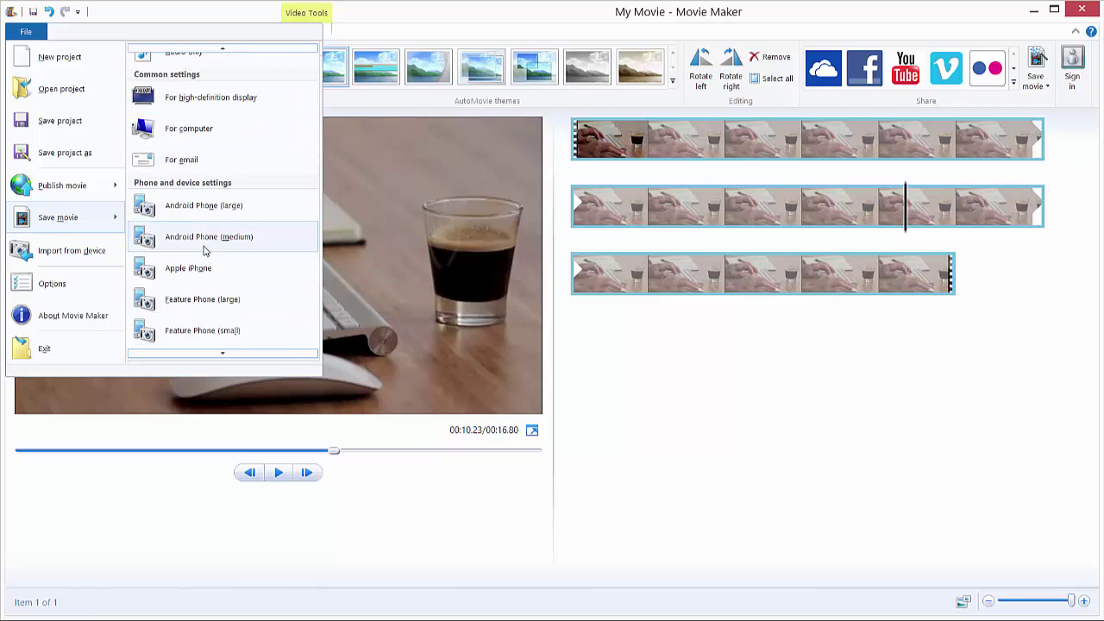
{"action": "scroll", "coordinate": [204, 250], "scroll_direction": "down", "scroll_amount": 7}
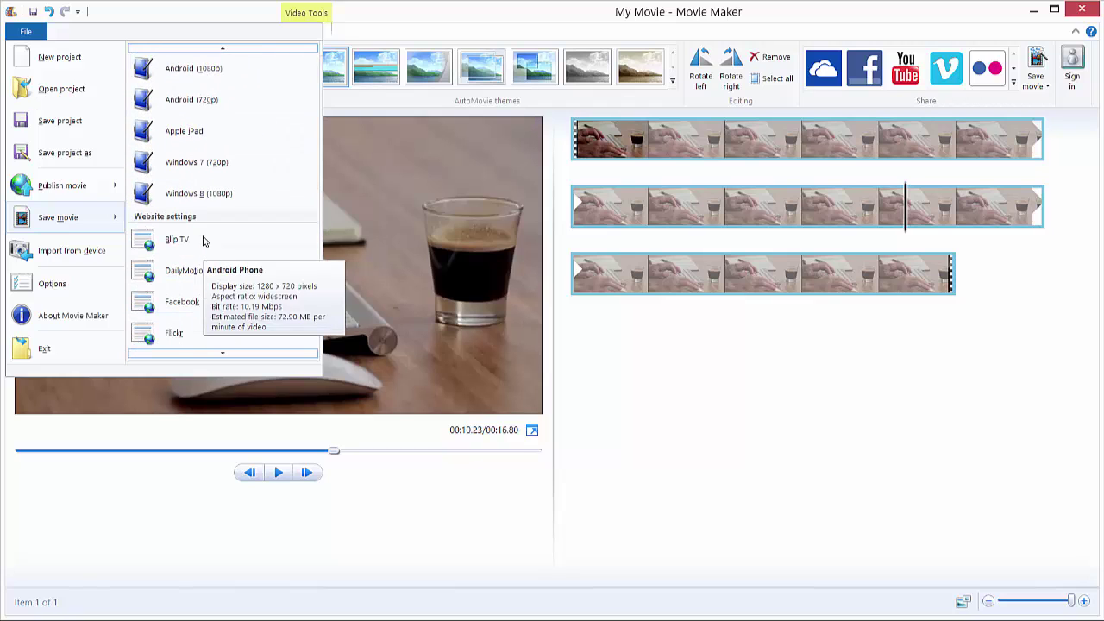
{"action": "scroll", "coordinate": [205, 211], "scroll_direction": "down", "scroll_amount": 5}
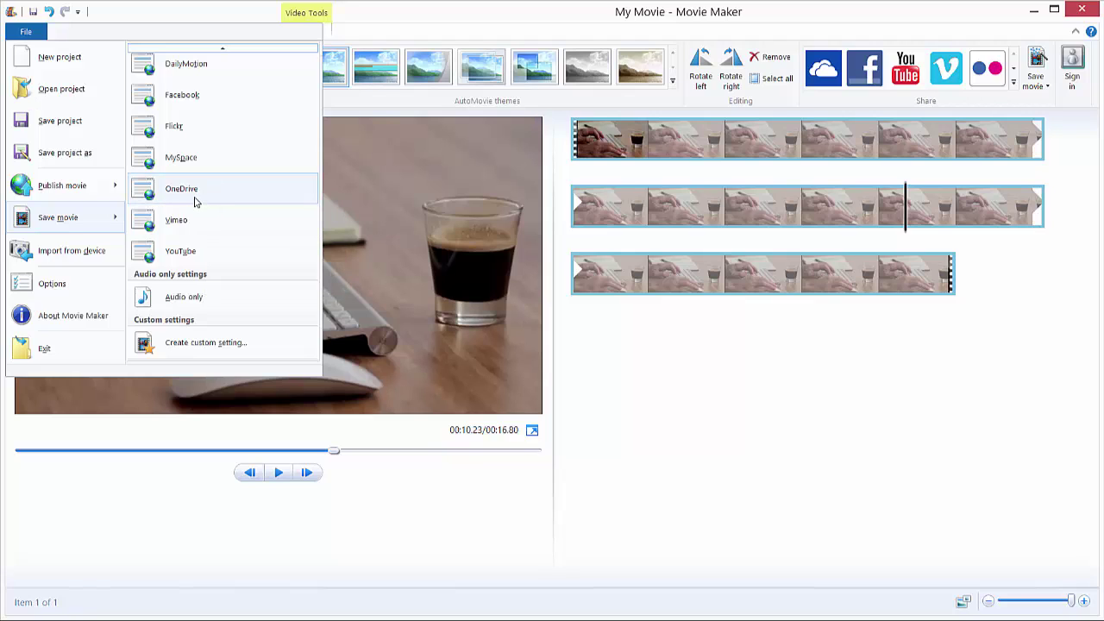
{"action": "scroll", "coordinate": [185, 177], "scroll_direction": "up", "scroll_amount": 5}
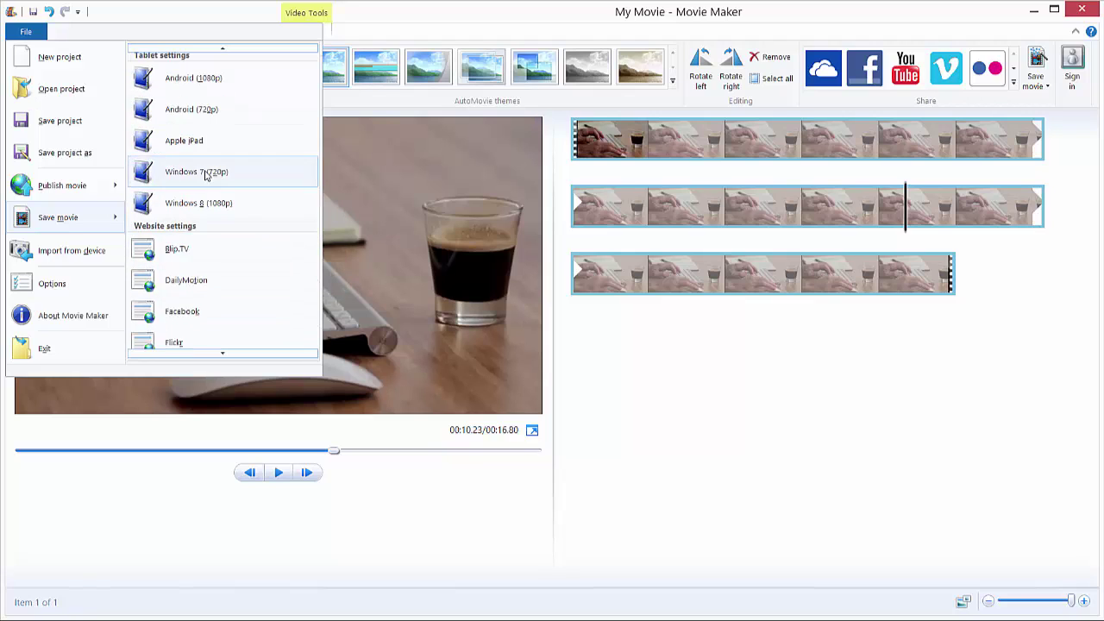
{"action": "scroll", "coordinate": [178, 233], "scroll_direction": "up", "scroll_amount": 4}
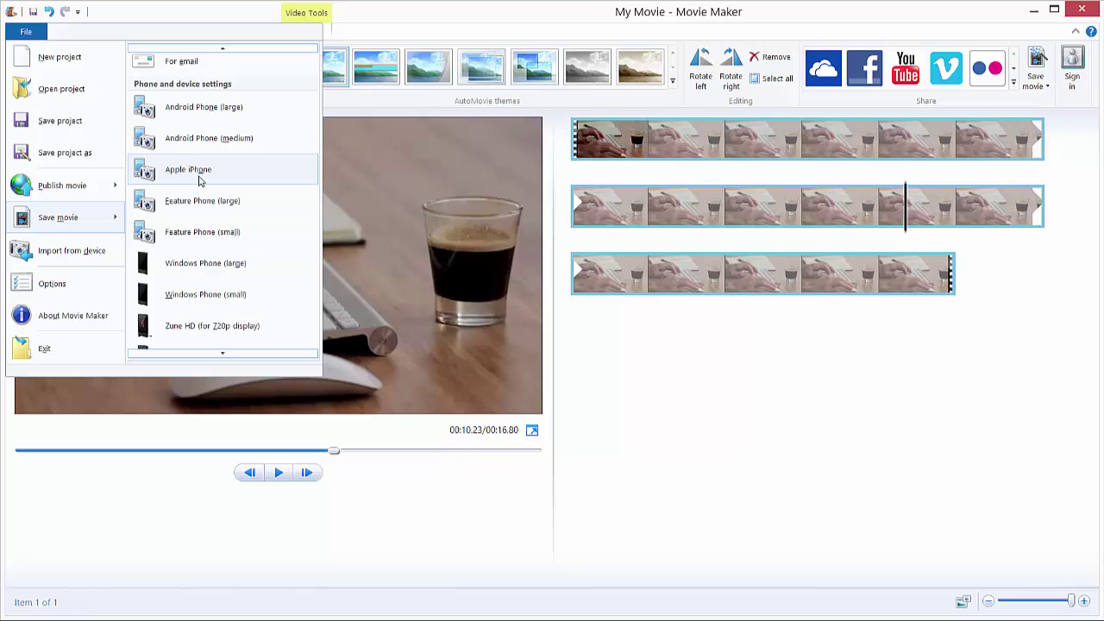
{"action": "scroll", "coordinate": [215, 231], "scroll_direction": "up", "scroll_amount": 4}
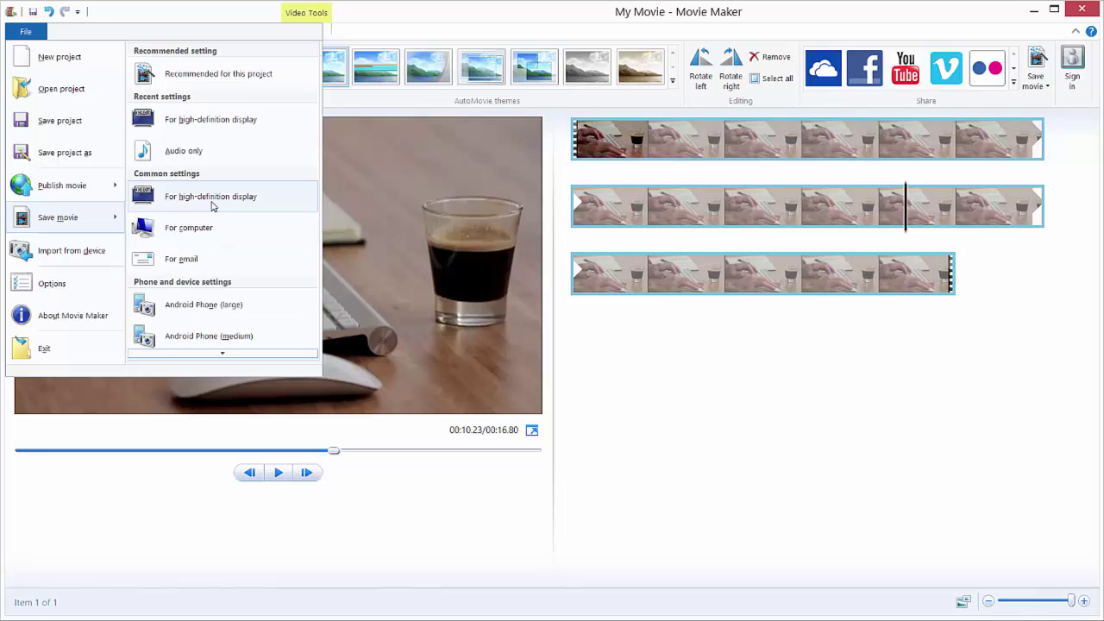
Step: Scroll the Save movie presets to the end, past Audio only to Create custom setting
{"action": "scroll", "coordinate": [211, 190], "scroll_direction": "down", "scroll_amount": 1}
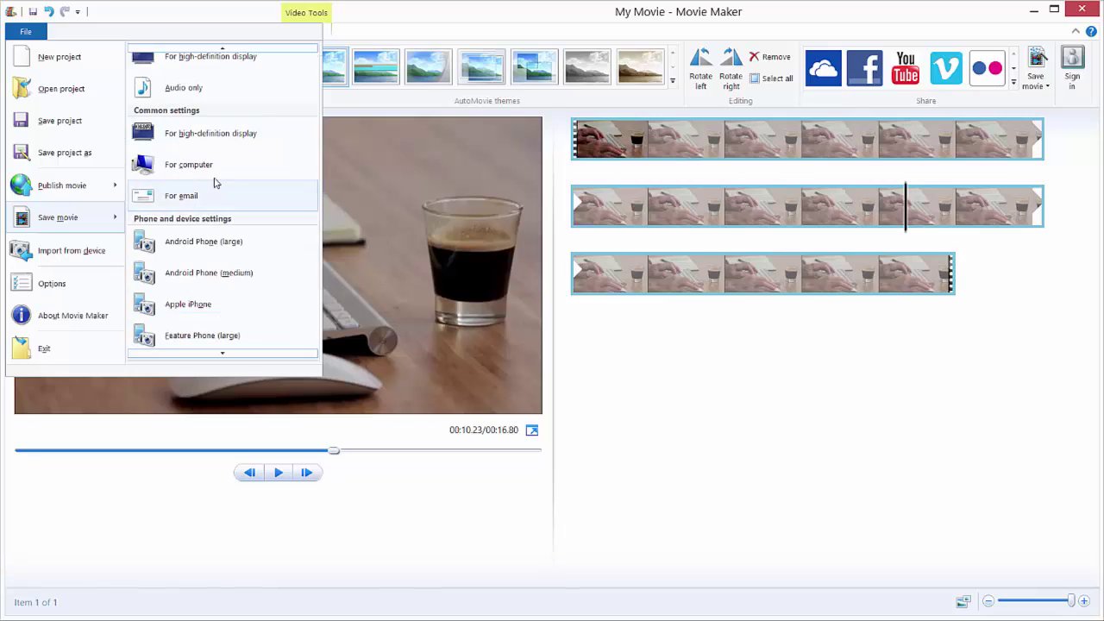
{"action": "scroll", "coordinate": [213, 190], "scroll_direction": "down", "scroll_amount": 1}
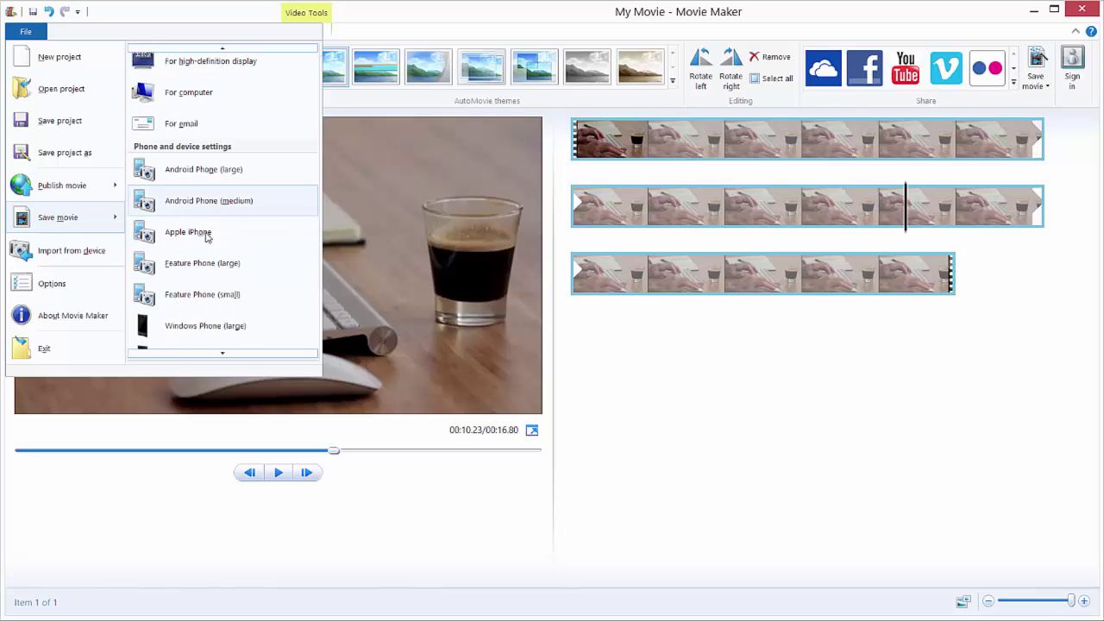
{"action": "scroll", "coordinate": [208, 220], "scroll_direction": "down", "scroll_amount": 1}
{"action": "scroll", "coordinate": [210, 212], "scroll_direction": "down", "scroll_amount": 8}
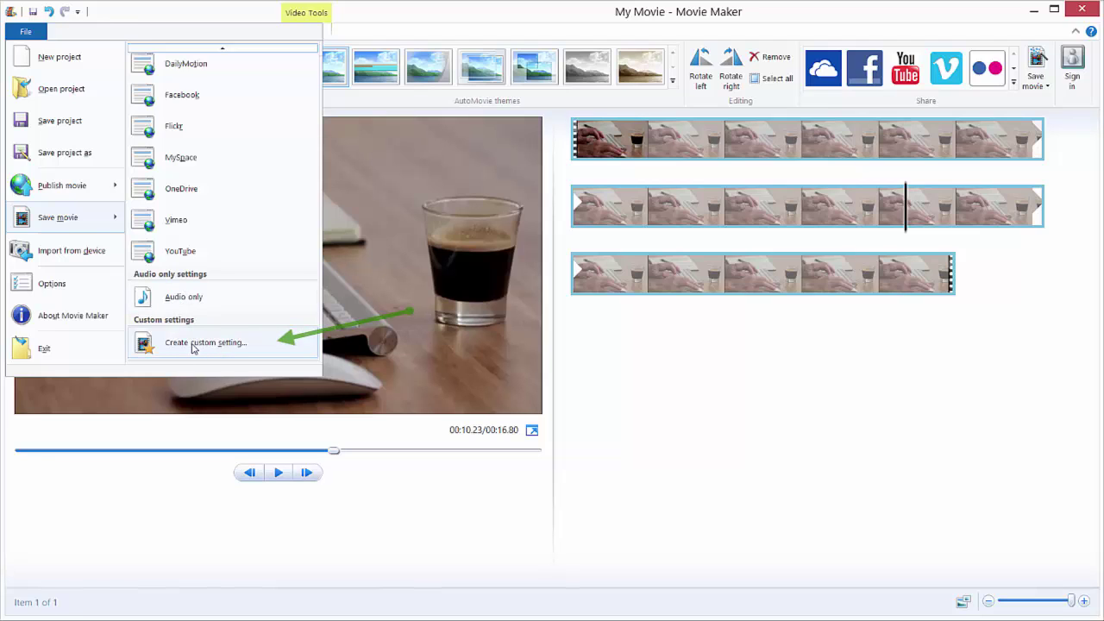
Step: Define 'My custom setting' at 1280×720, 8000 kbps, 29.97 fps and start saving it
{"action": "left_click", "coordinate": [193, 345]}
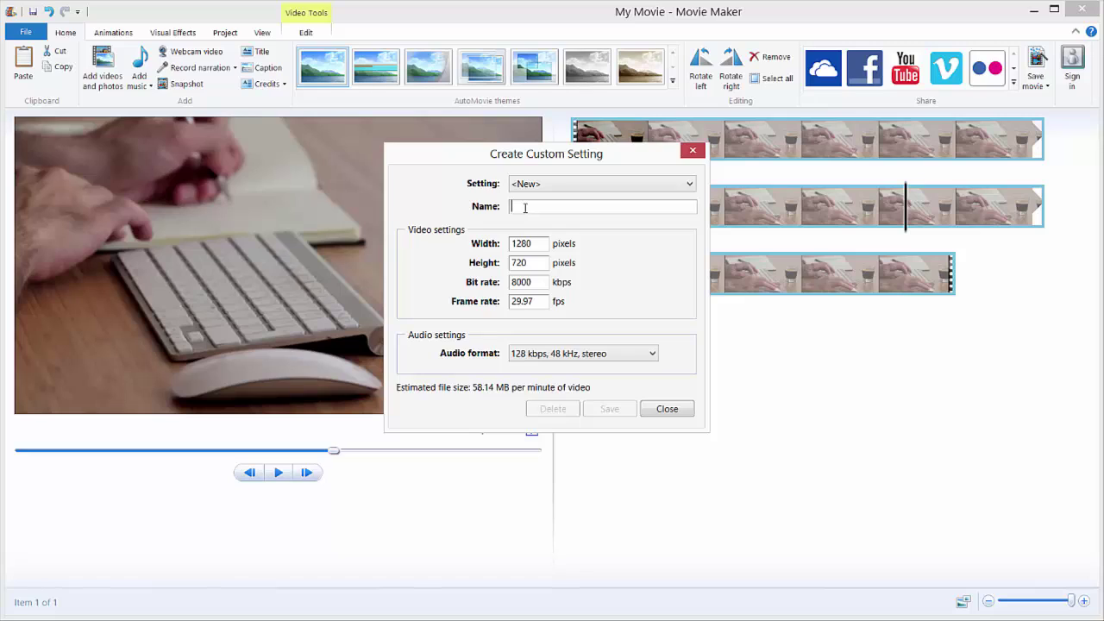
{"action": "type", "text": "My c"}
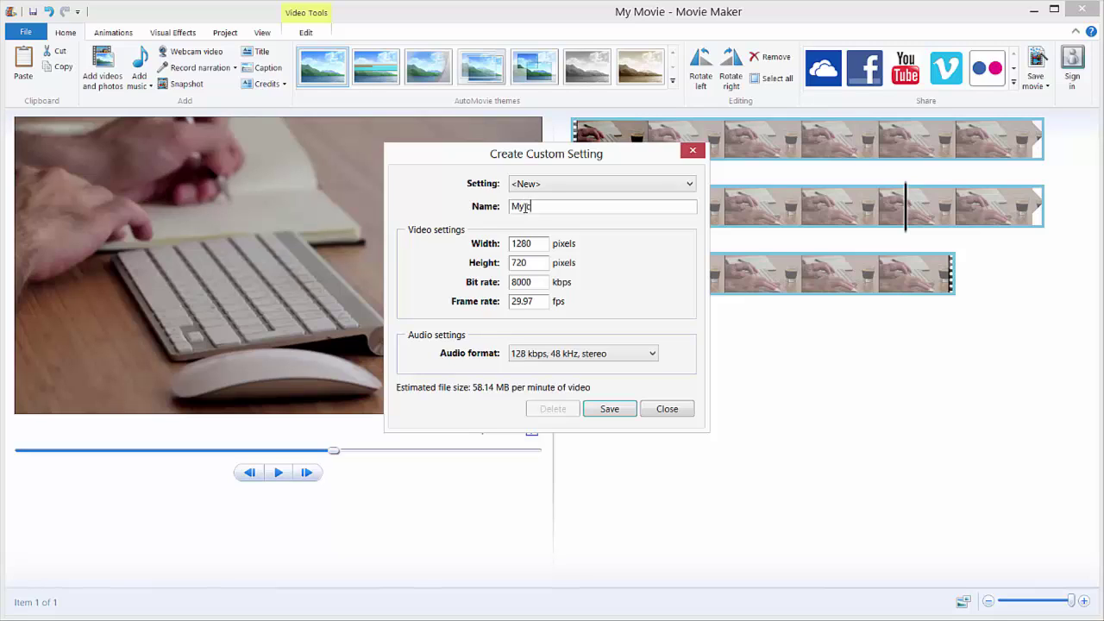
{"action": "type", "text": "ustom setting"}
{"action": "double_click", "coordinate": [536, 241]}
{"action": "double_click", "coordinate": [531, 260]}
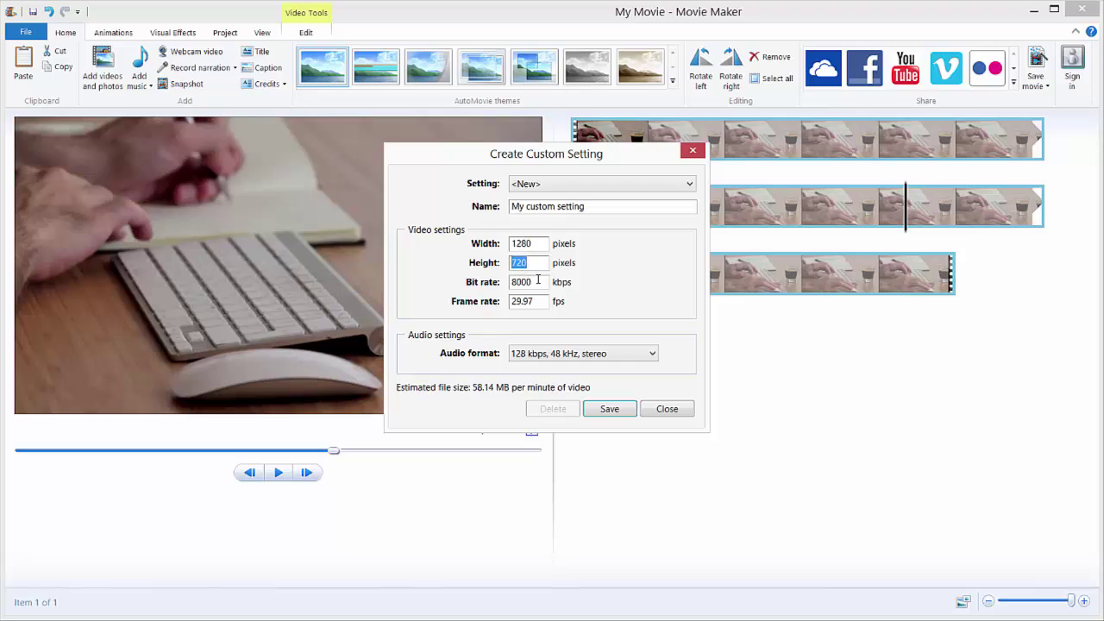
{"action": "double_click", "coordinate": [528, 281]}
{"action": "double_click", "coordinate": [541, 300]}
{"action": "left_click", "coordinate": [604, 411]}
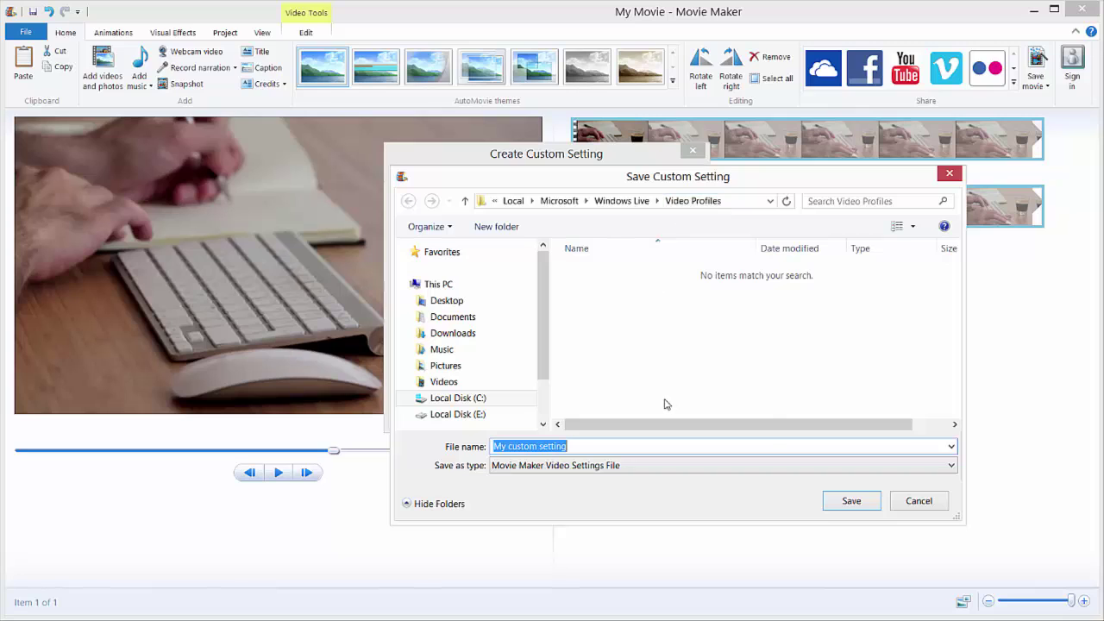
Step: Store 'My custom setting' in the Video Profiles folder and close the custom setting dialog
{"action": "left_click", "coordinate": [847, 502]}
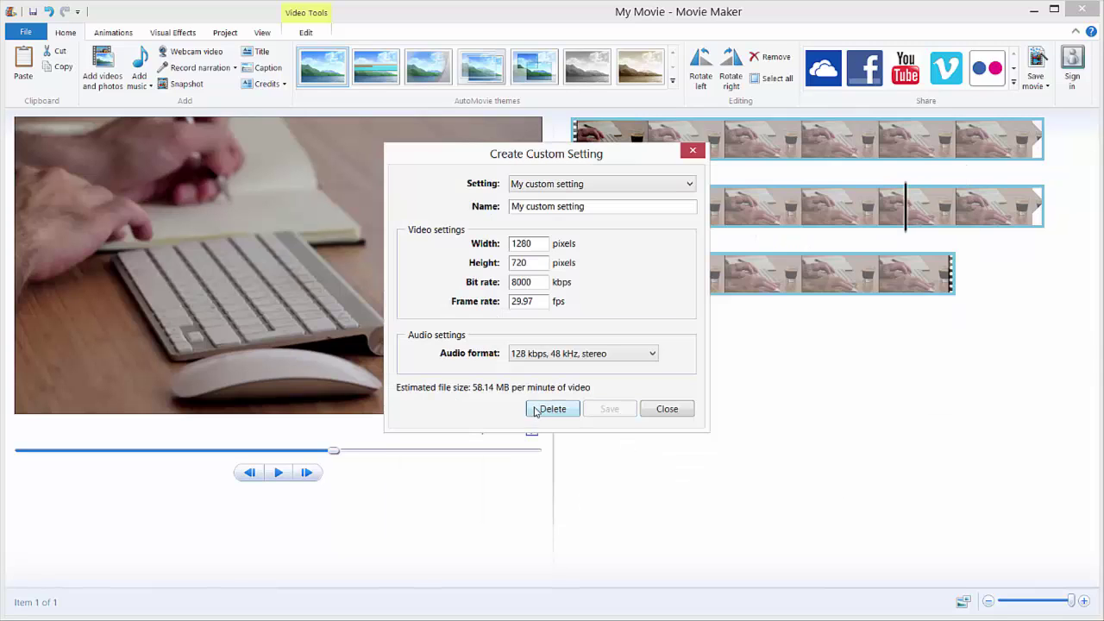
{"action": "left_click", "coordinate": [676, 413]}
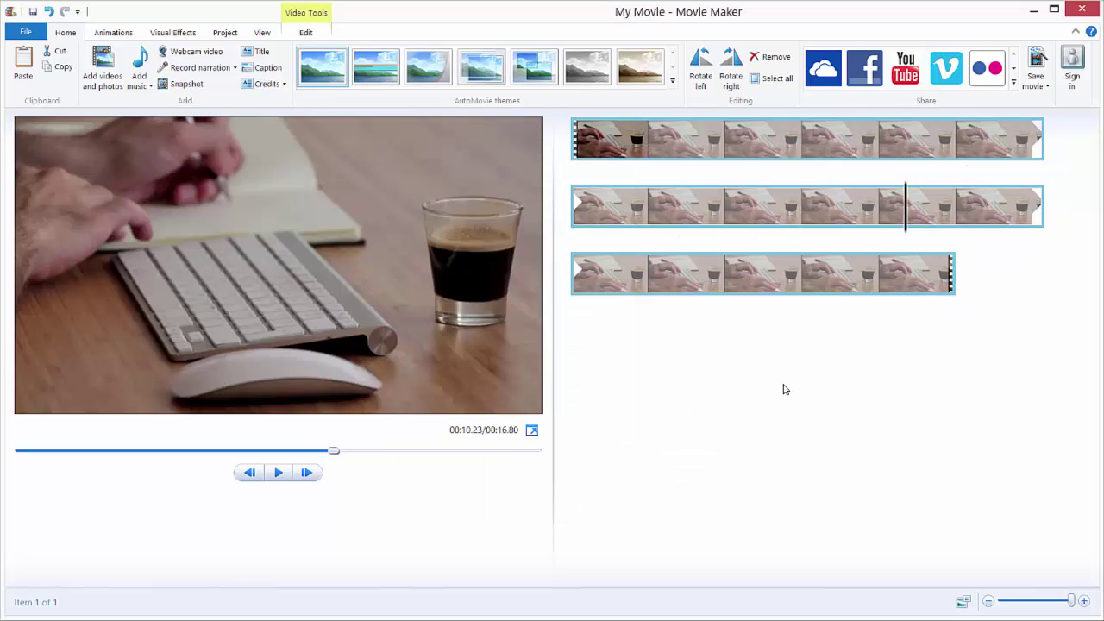
Step: Browse the File > Save movie presets down to Custom settings showing 'My custom setting'
{"action": "left_click", "coordinate": [26, 32]}
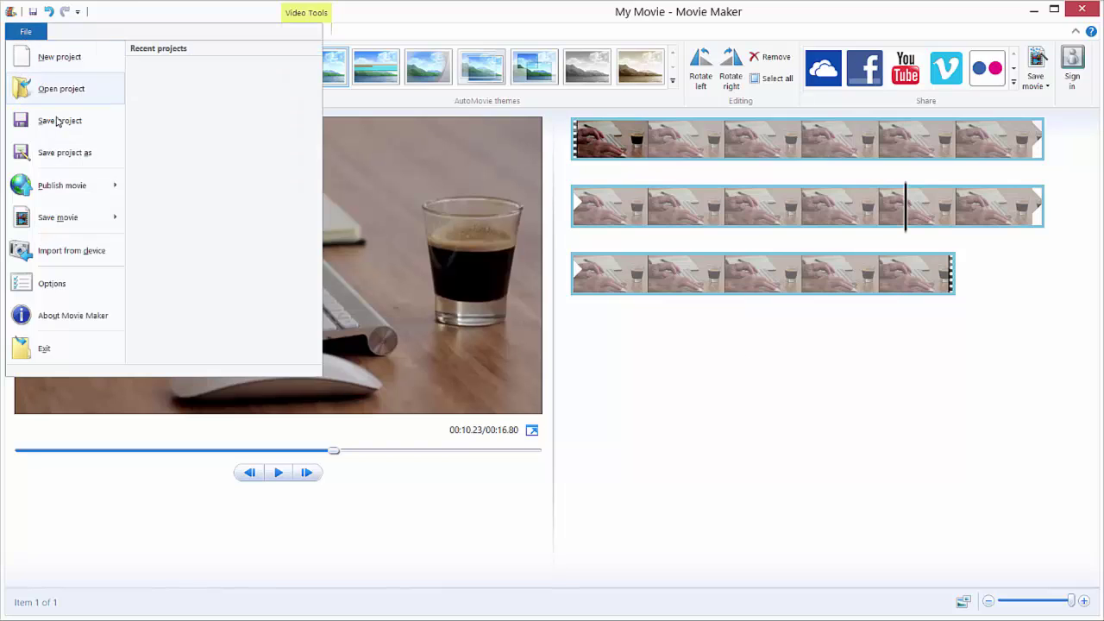
{"action": "mouse_move", "coordinate": [78, 224]}
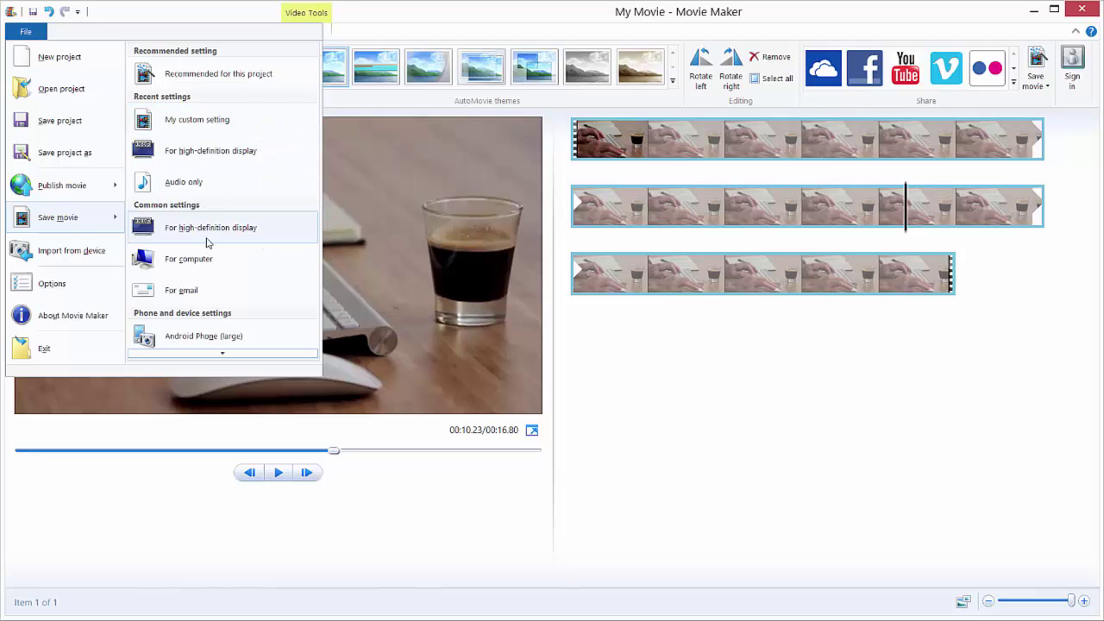
{"action": "scroll", "coordinate": [212, 211], "scroll_direction": "down", "scroll_amount": 1}
{"action": "scroll", "coordinate": [211, 212], "scroll_direction": "down", "scroll_amount": 8}
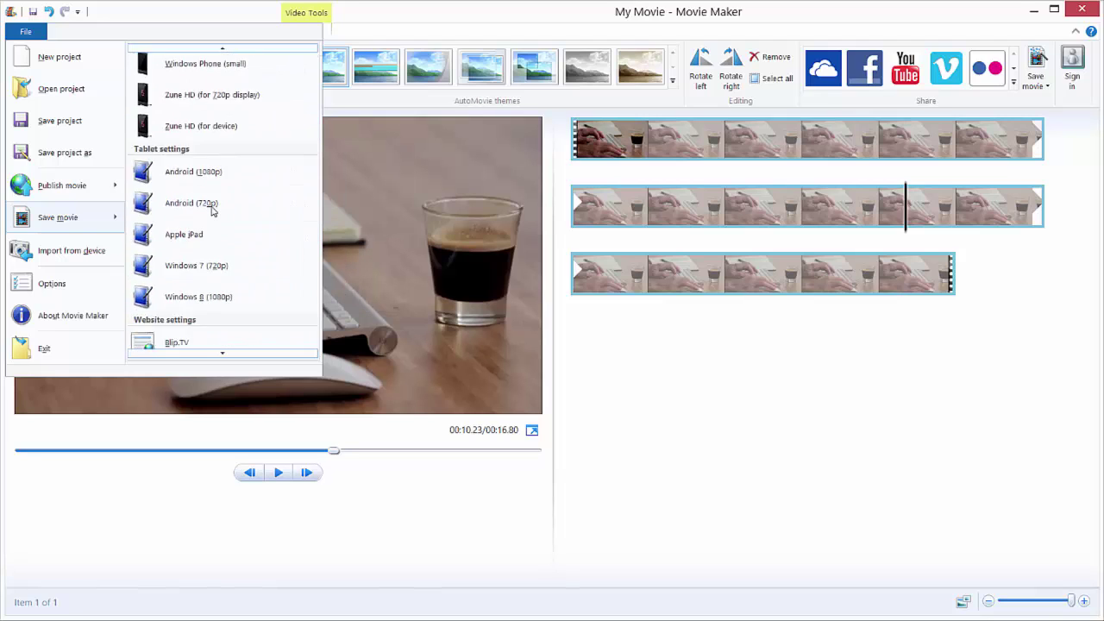
{"action": "scroll", "coordinate": [207, 205], "scroll_direction": "down", "scroll_amount": 1}
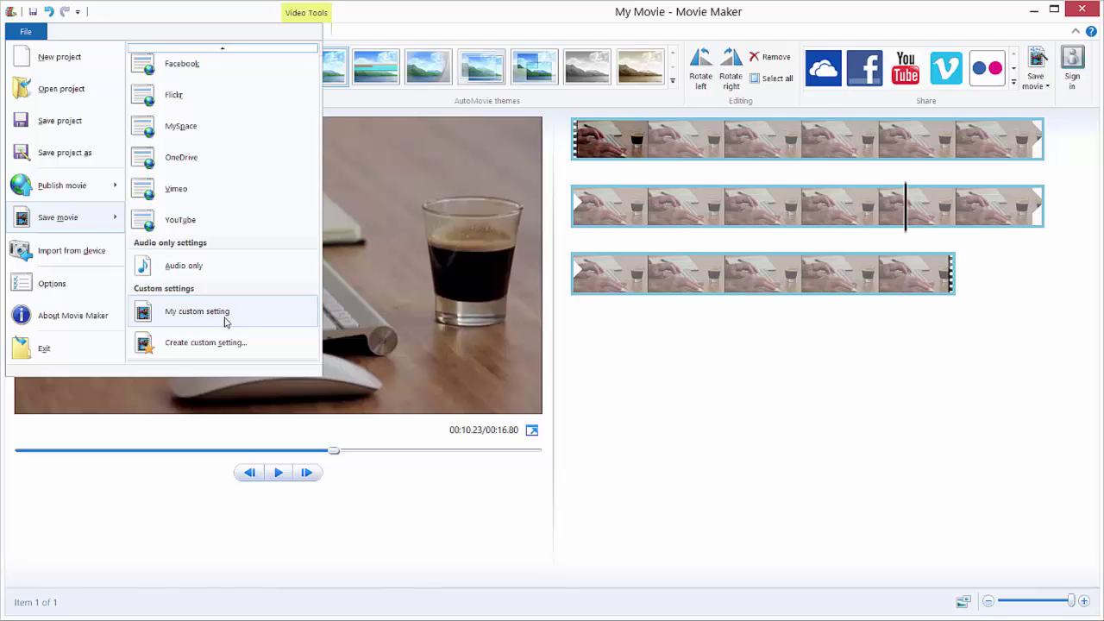
Step: Load 'My custom setting' in the custom setting editor, delete it, and confirm the deletion
{"action": "left_click", "coordinate": [202, 345]}
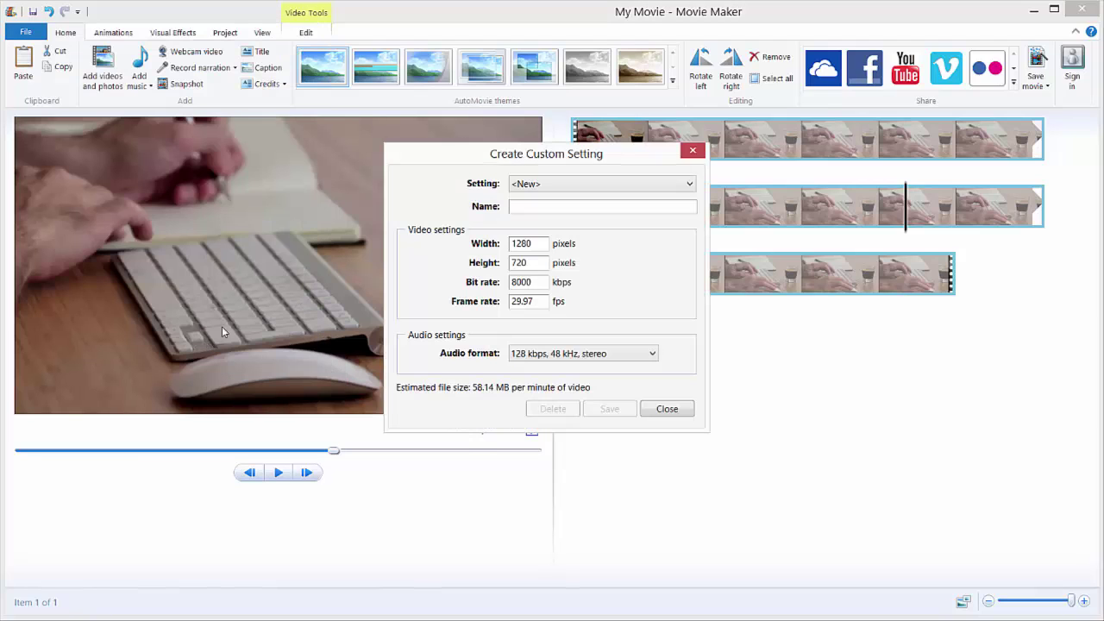
{"action": "left_click", "coordinate": [586, 184]}
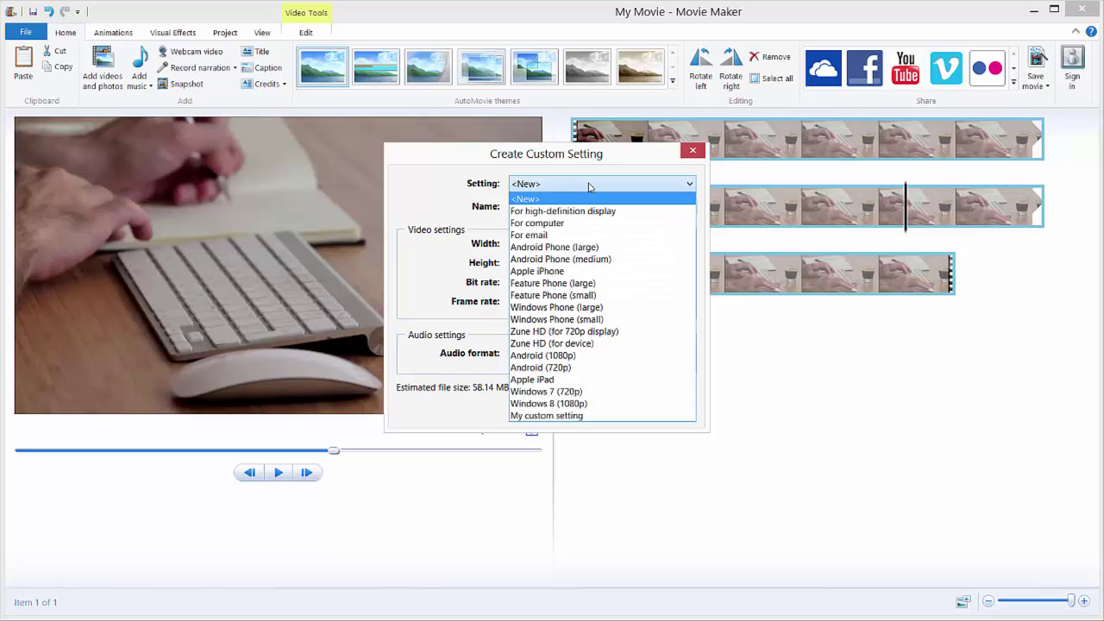
{"action": "left_click", "coordinate": [545, 418]}
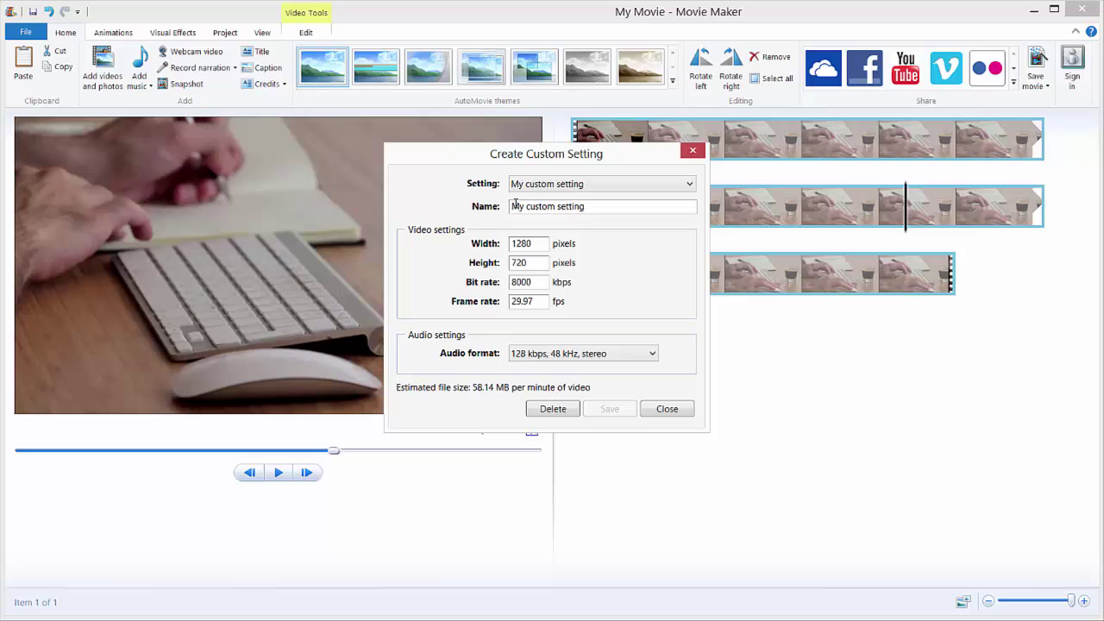
{"action": "left_click", "coordinate": [550, 410]}
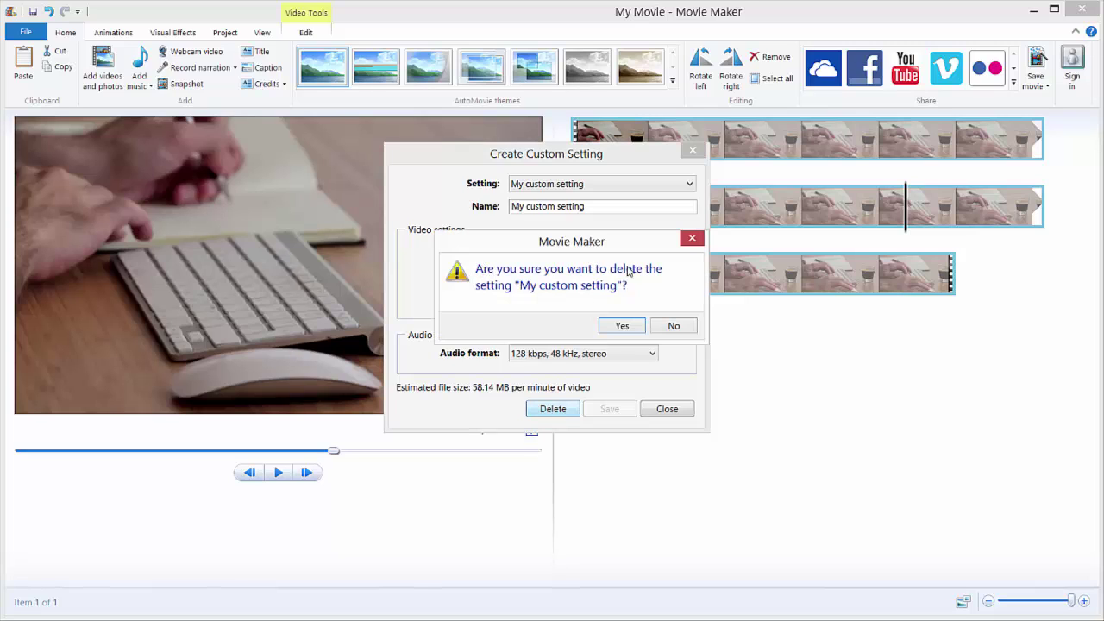
{"action": "left_click", "coordinate": [621, 327]}
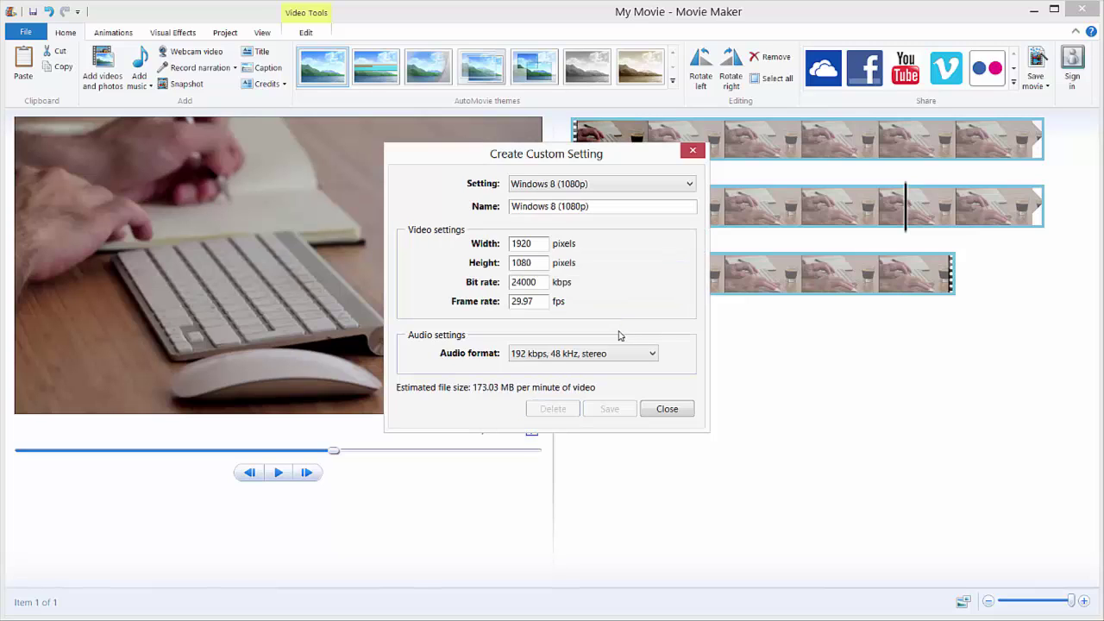
{"action": "left_click", "coordinate": [666, 409]}
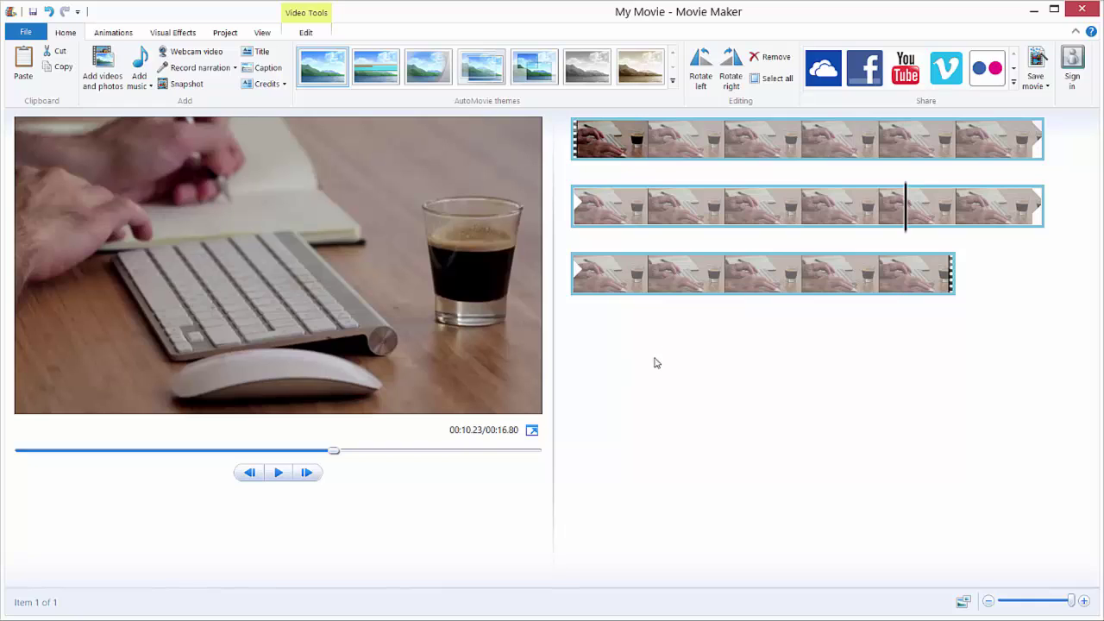
Step: Save with the high-definition preset, naming the file 'My other movie' as MPEG-4/H.264 Video
{"action": "left_click", "coordinate": [26, 35]}
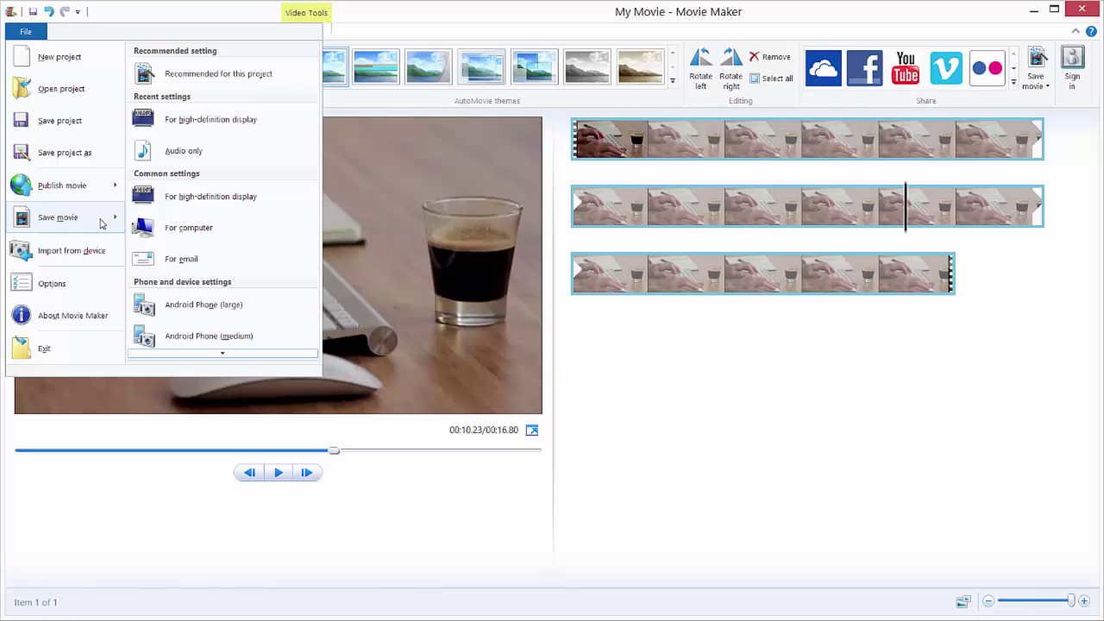
{"action": "left_click", "coordinate": [182, 198]}
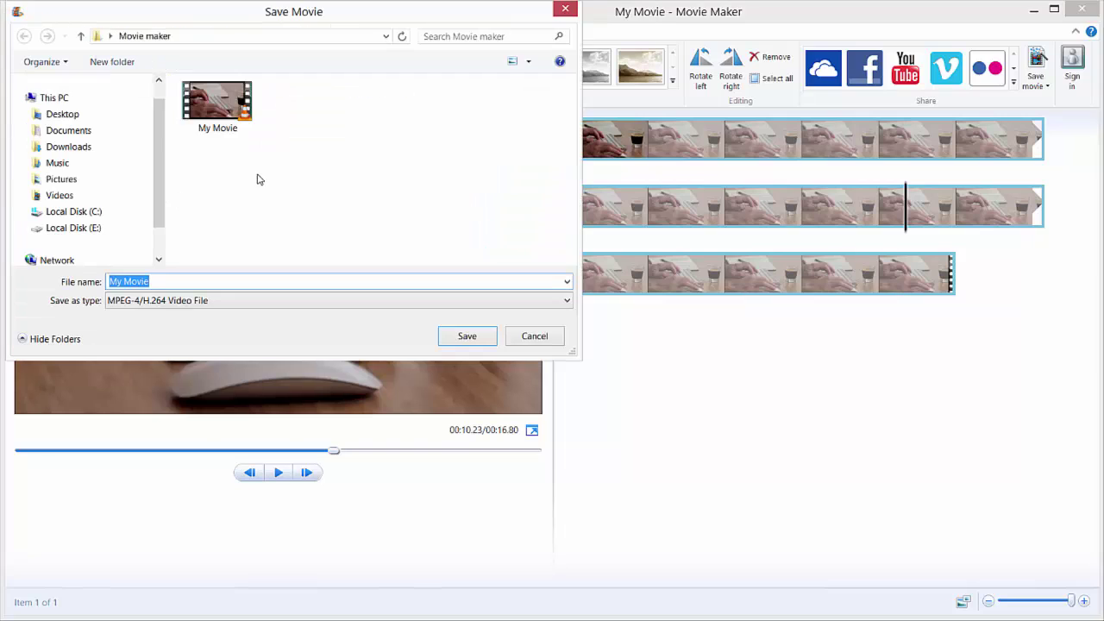
{"action": "left_click", "coordinate": [174, 280]}
{"action": "left_click_drag", "start_coordinate": [162, 282], "coordinate": [103, 282]}
{"action": "type", "text": "M"}
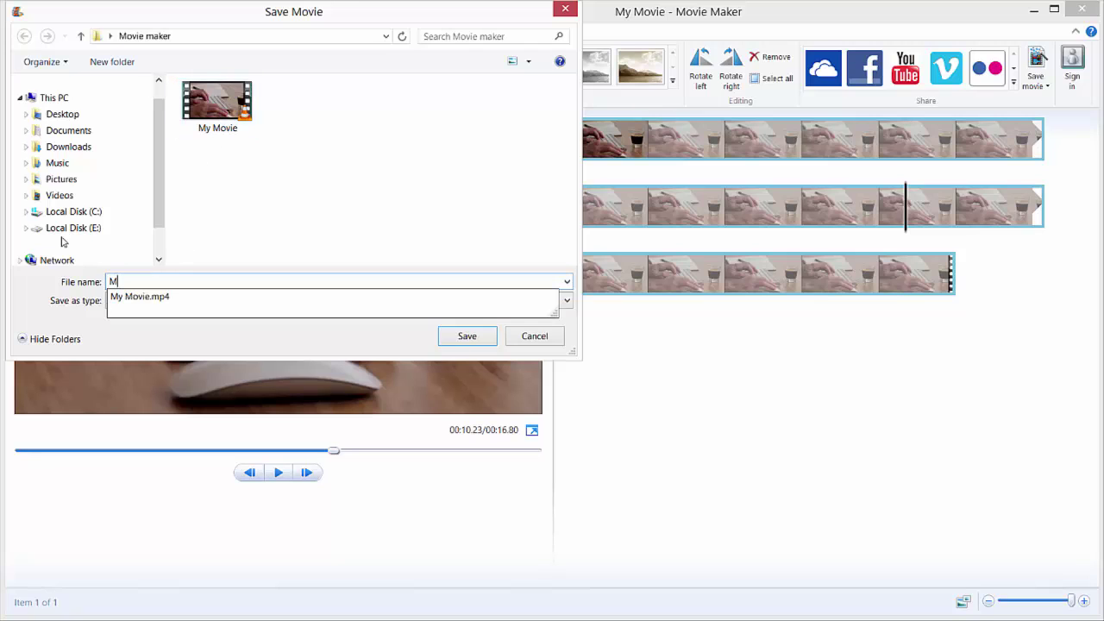
{"action": "type", "text": "y other movie"}
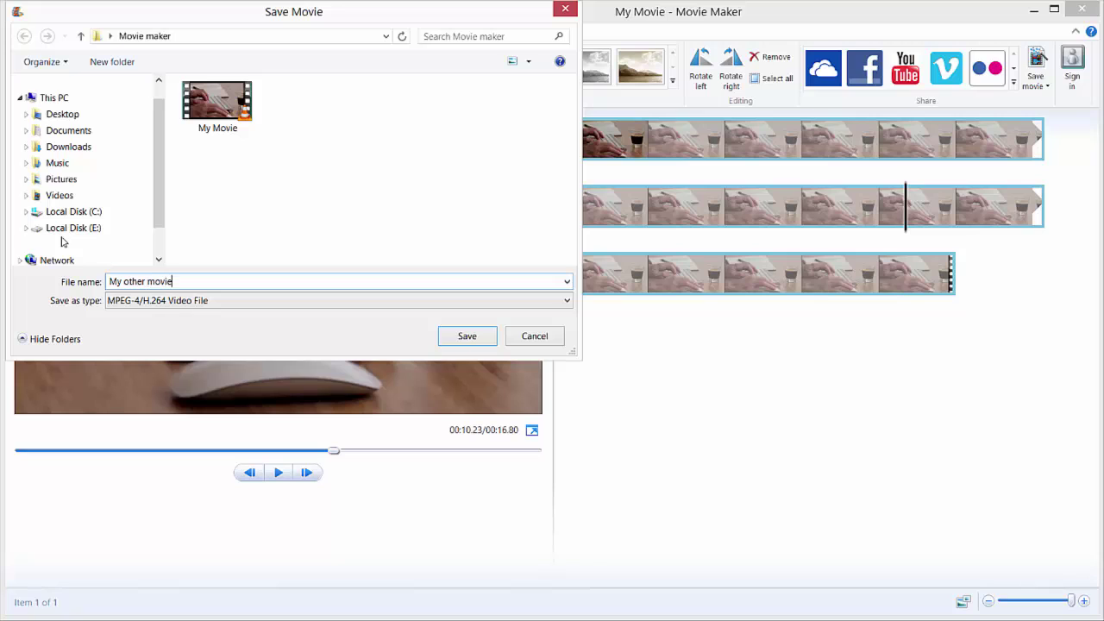
{"action": "left_click", "coordinate": [182, 304]}
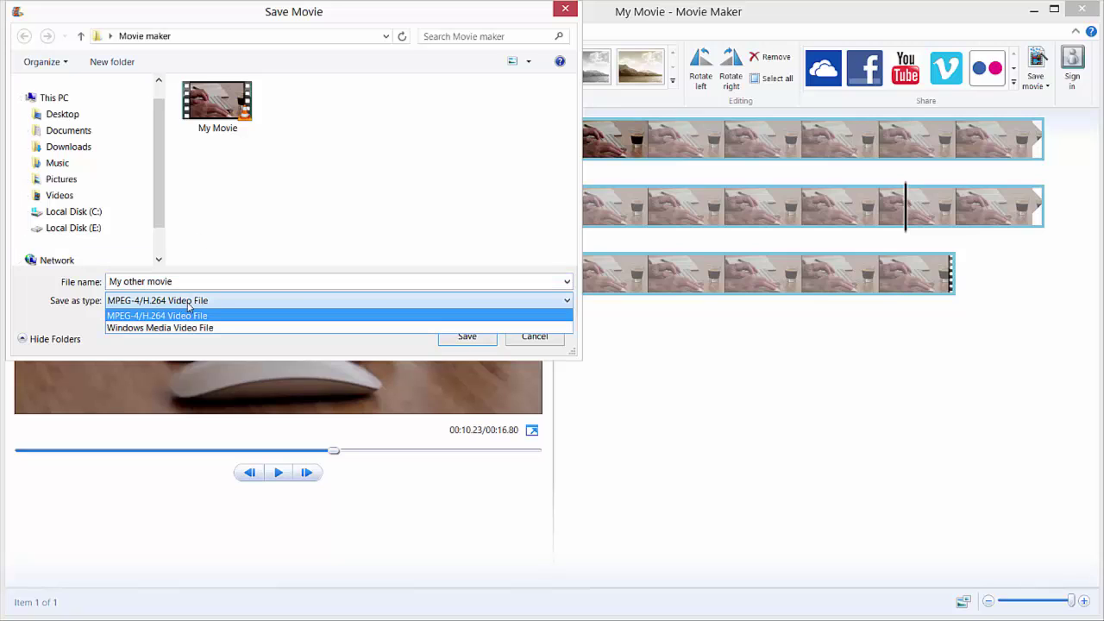
{"action": "left_click", "coordinate": [134, 318]}
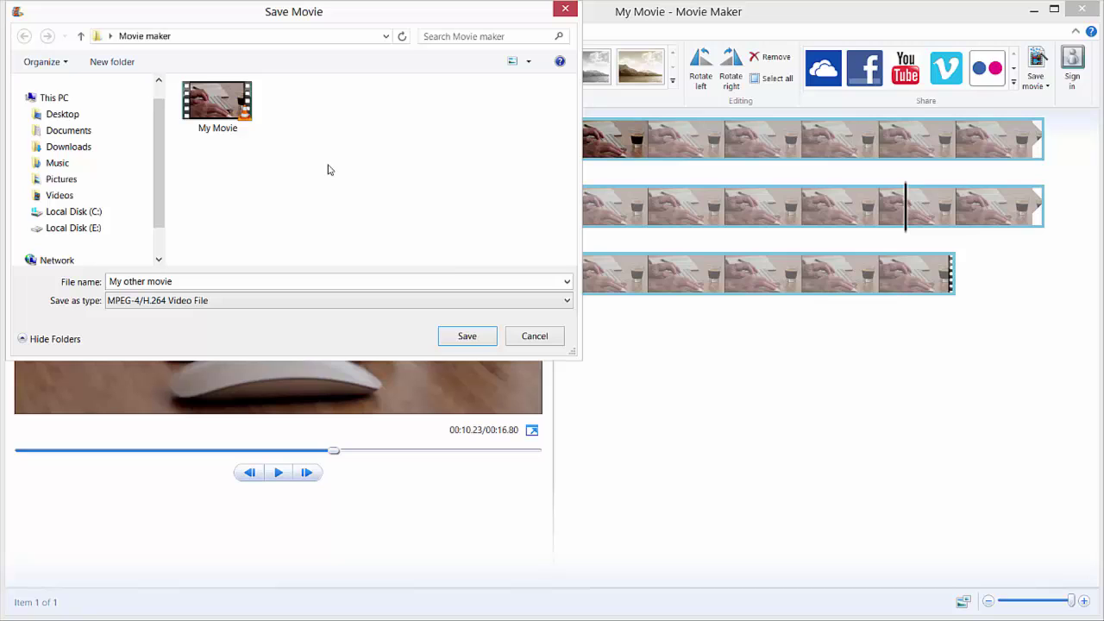
Step: Save the movie as 'My other movie.mp4' and wait for the completion message
{"action": "left_click", "coordinate": [460, 337]}
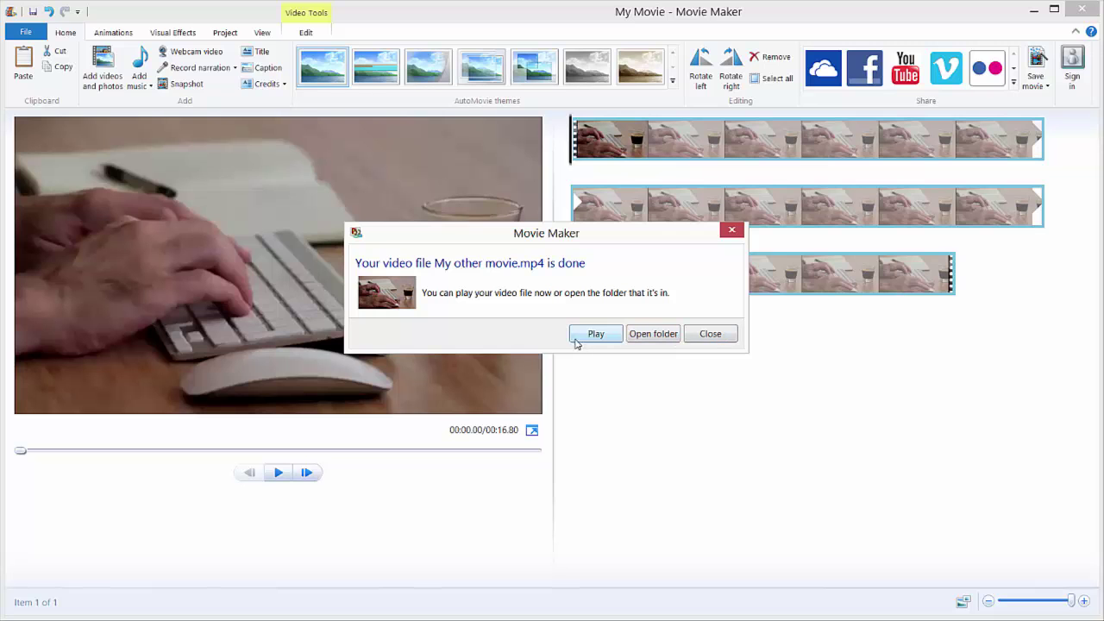
Step: Play the exported My other movie.mp4 in VLC media player
{"action": "left_click", "coordinate": [593, 335]}
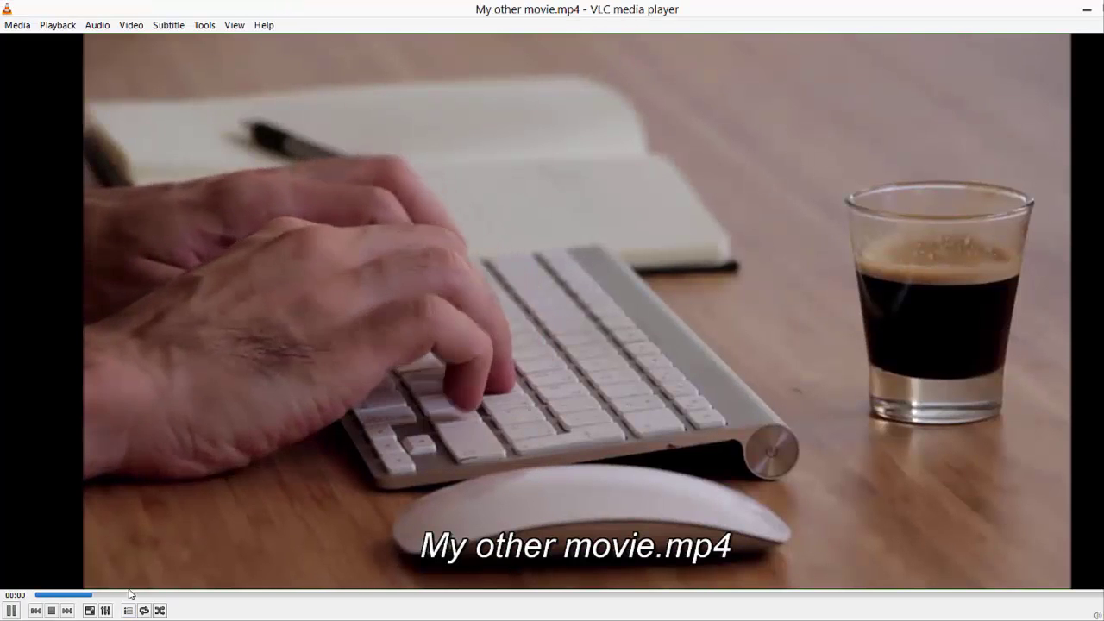